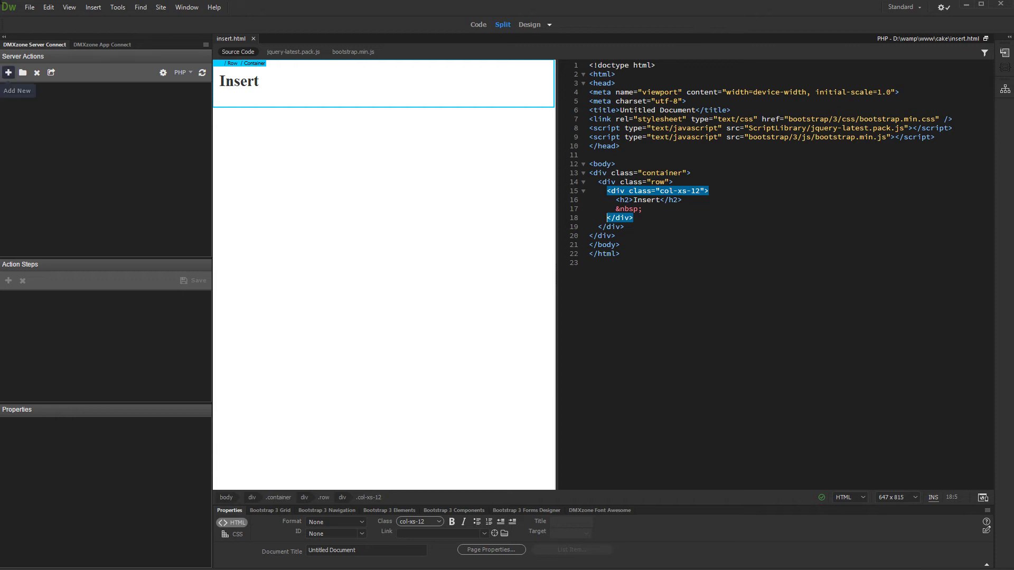
Create a new server action named Insert.
click(8, 73)
click(8, 72)
text(Insert)
key(Return)
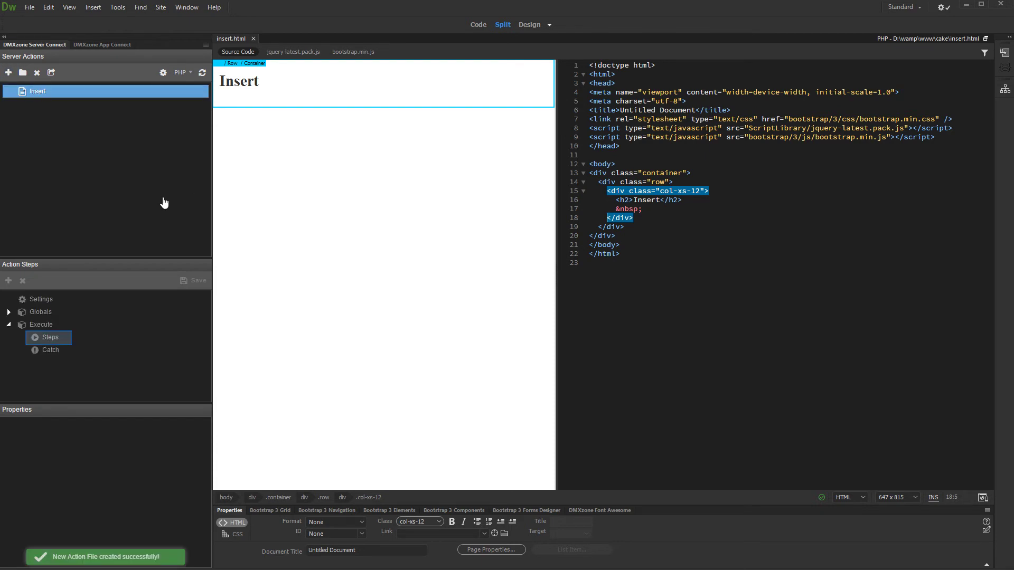
Add a Database Connection step using connection1 to the action's steps.
right_click(63, 345)
mouse_move(74, 367)
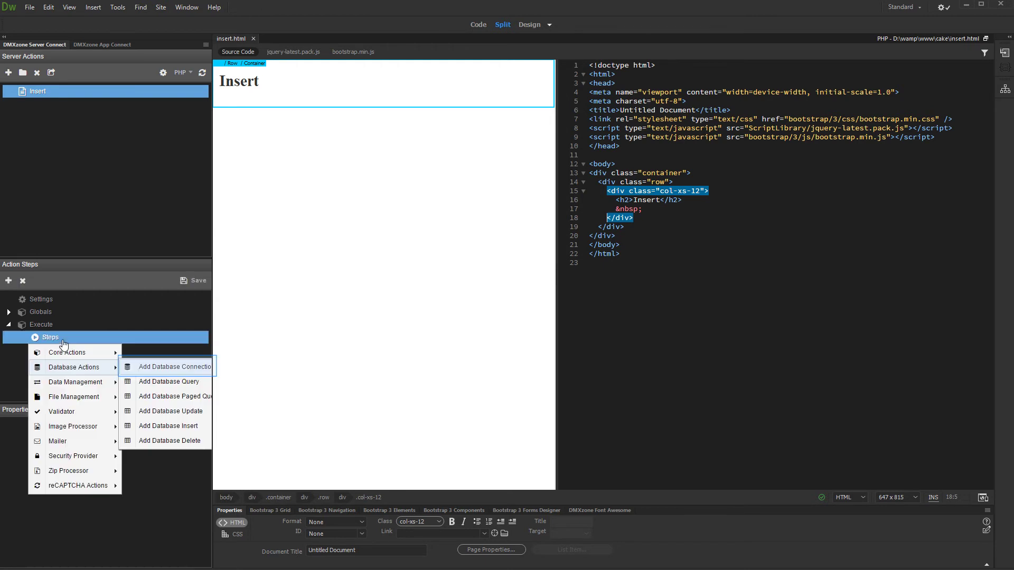
click(153, 365)
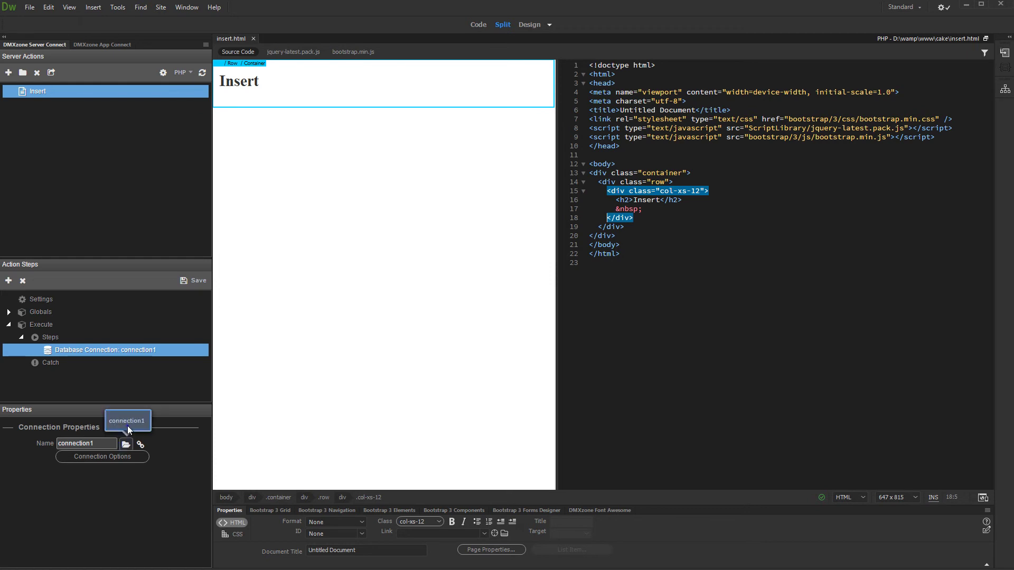
click(127, 425)
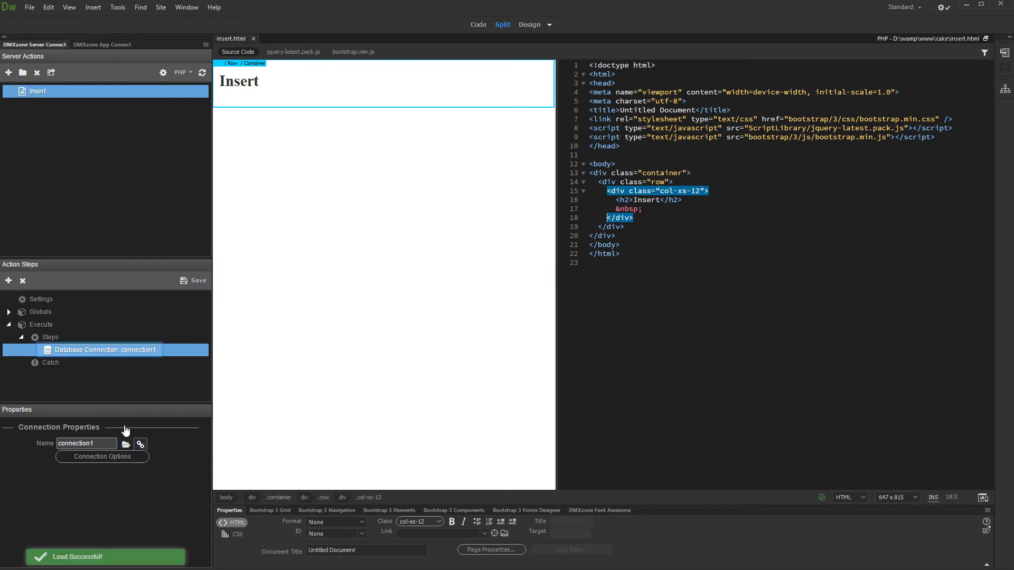
Add a Database Insert step after connection1 and bring up its Insert Options.
right_click(83, 356)
mouse_move(86, 379)
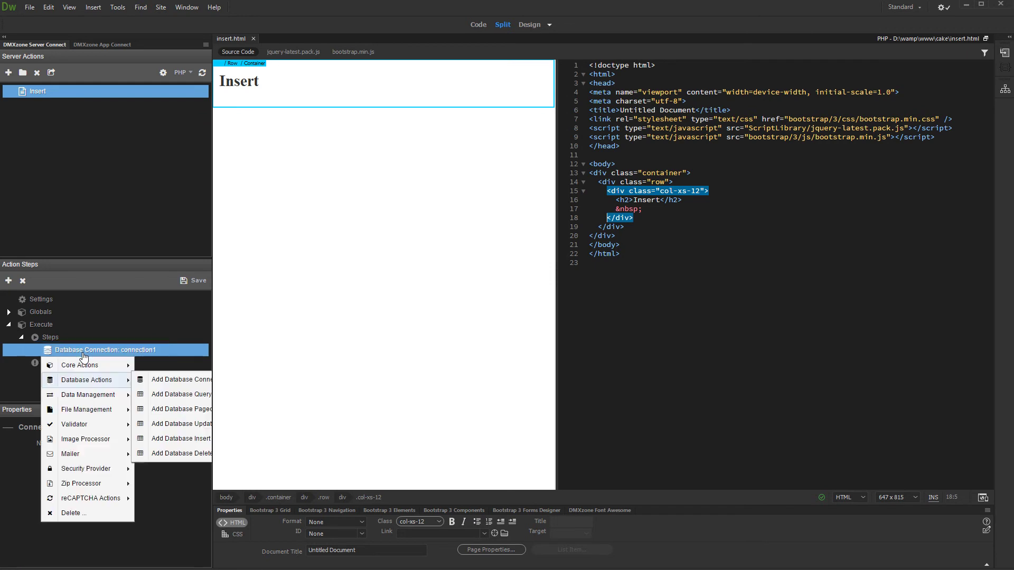
click(175, 440)
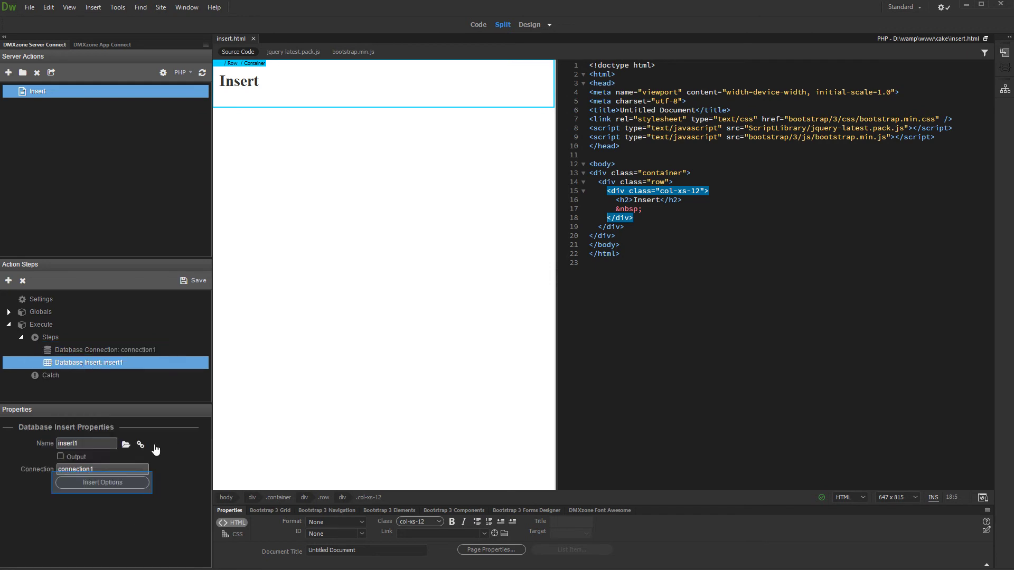
click(141, 483)
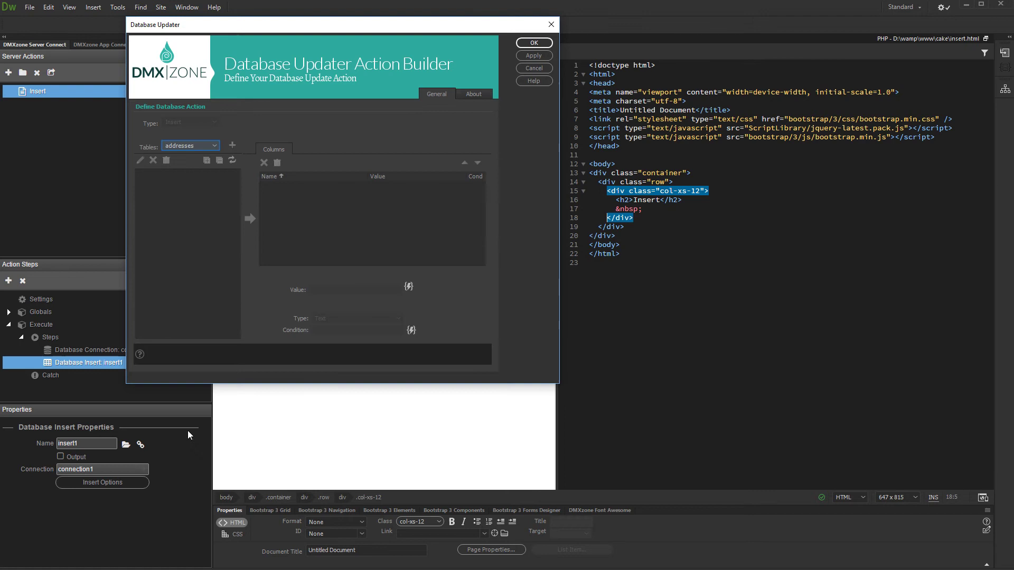
Map the clients table's client, email and info columns into the insert.
click(218, 145)
click(196, 299)
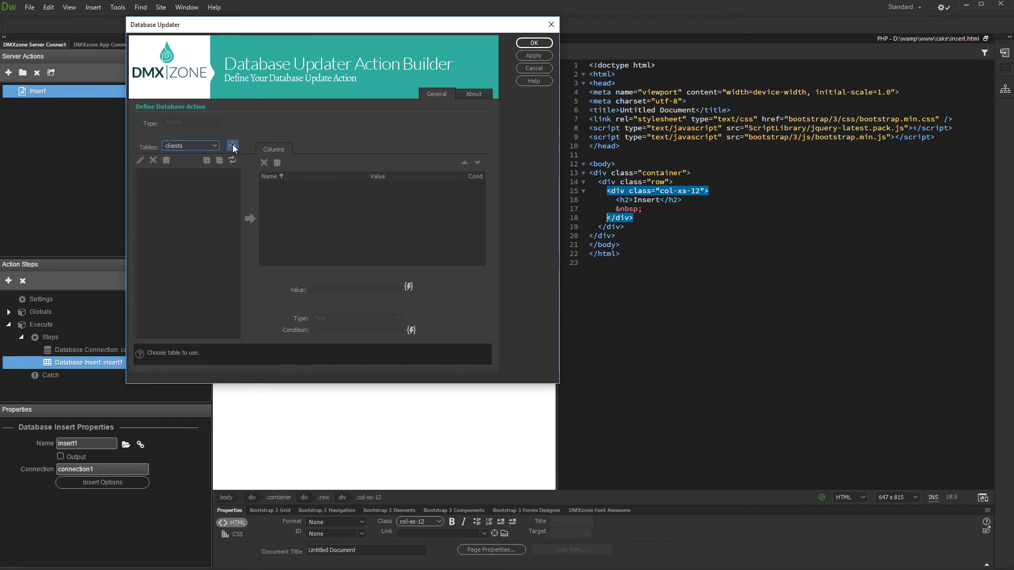
click(232, 146)
click(209, 194)
key(shift+Down)
key(shift+Down)
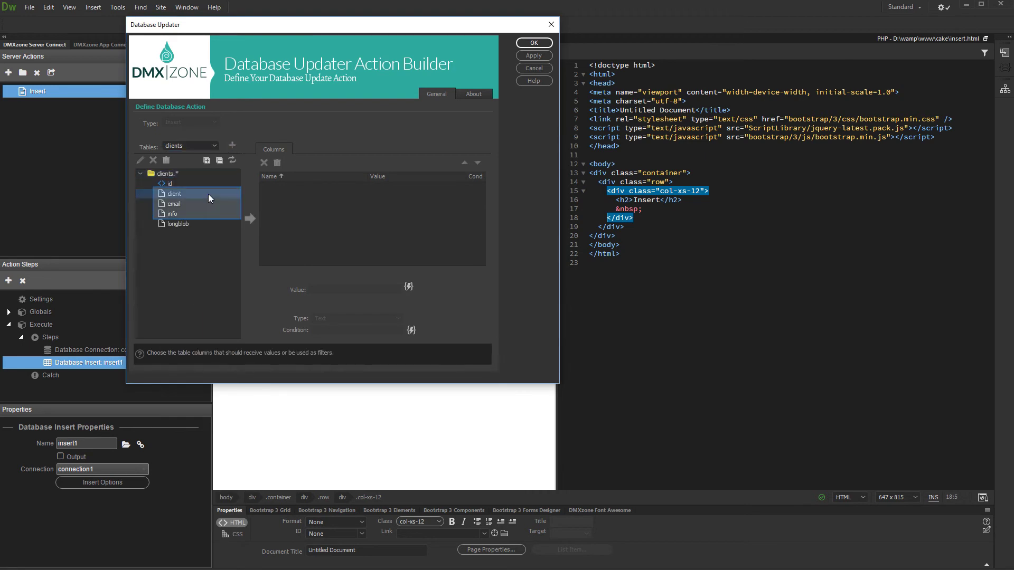
drag(202, 209, 201, 219)
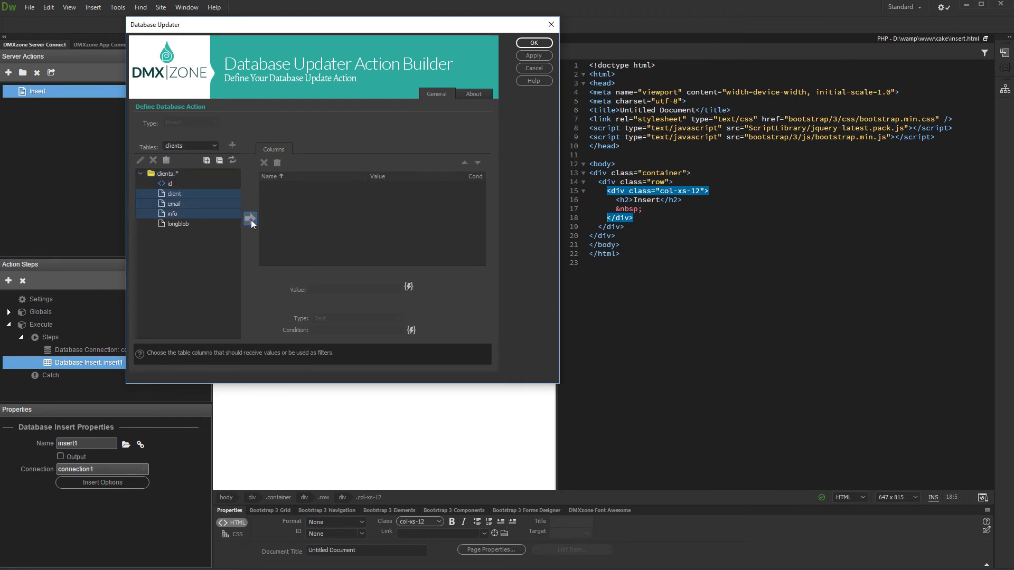
click(250, 219)
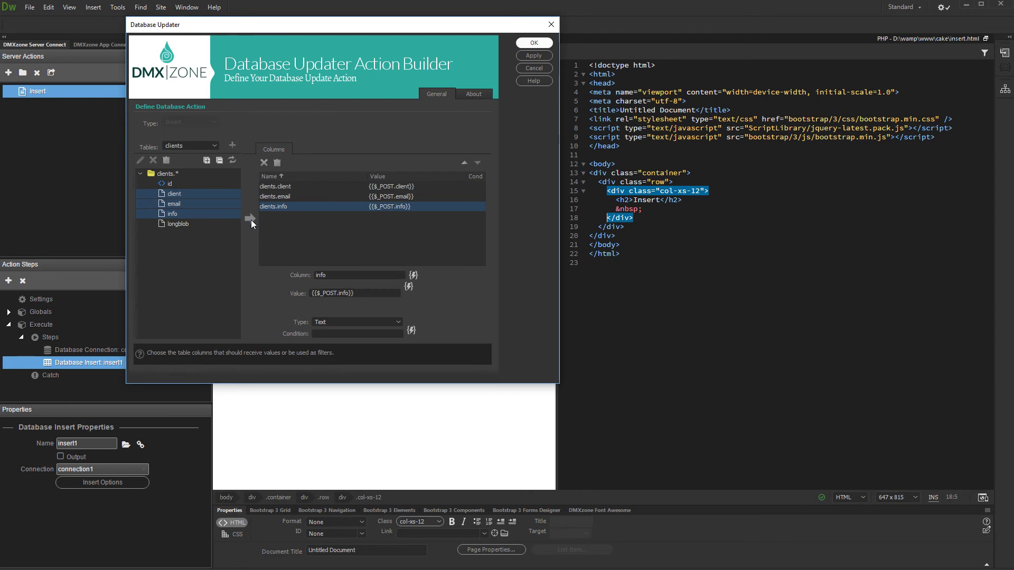
Accept the insert settings and save the Insert server action.
click(533, 43)
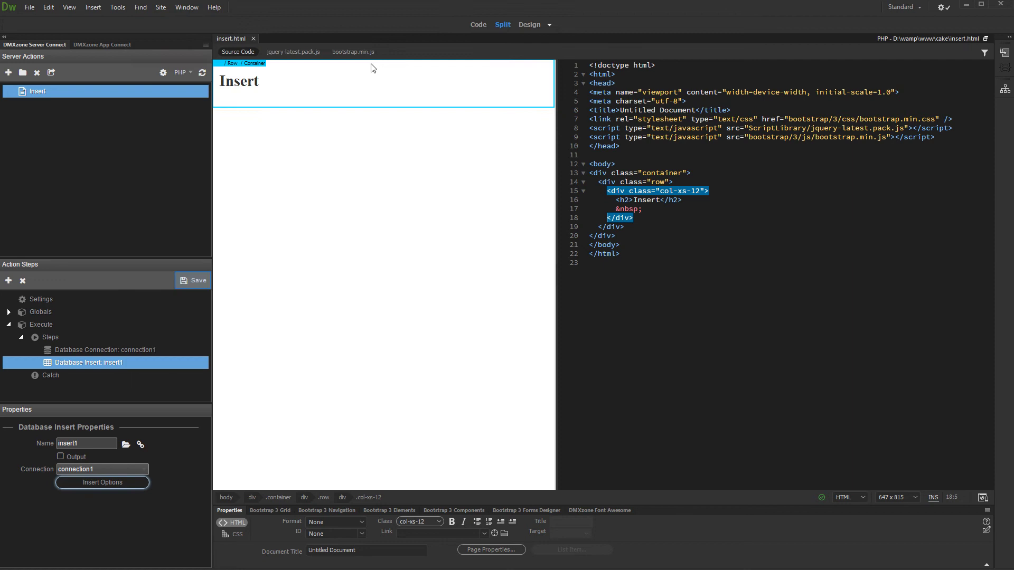
click(194, 282)
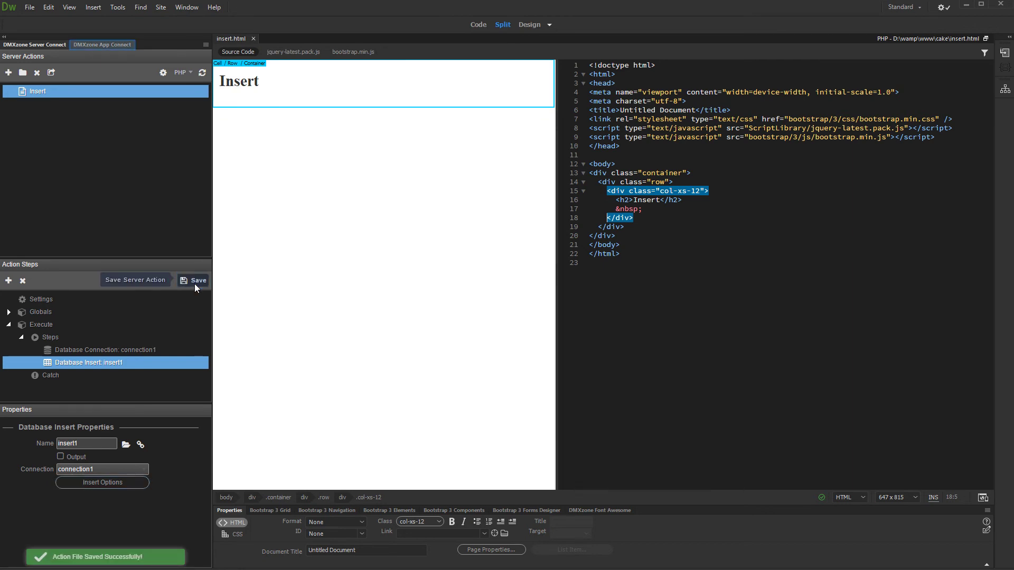
Add DMXzone App Connect to insert.html and place the cursor in the column.
click(102, 45)
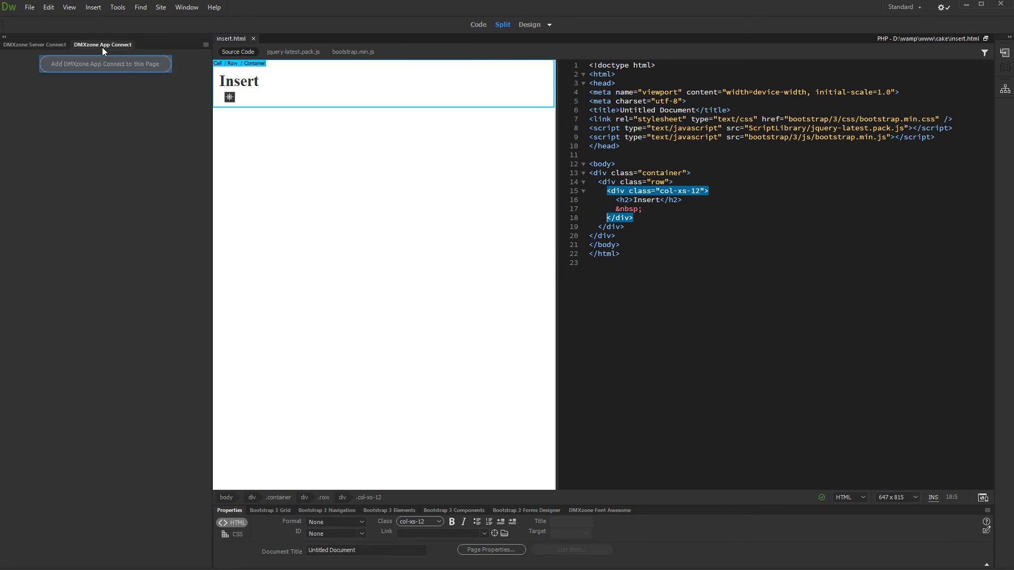
click(95, 62)
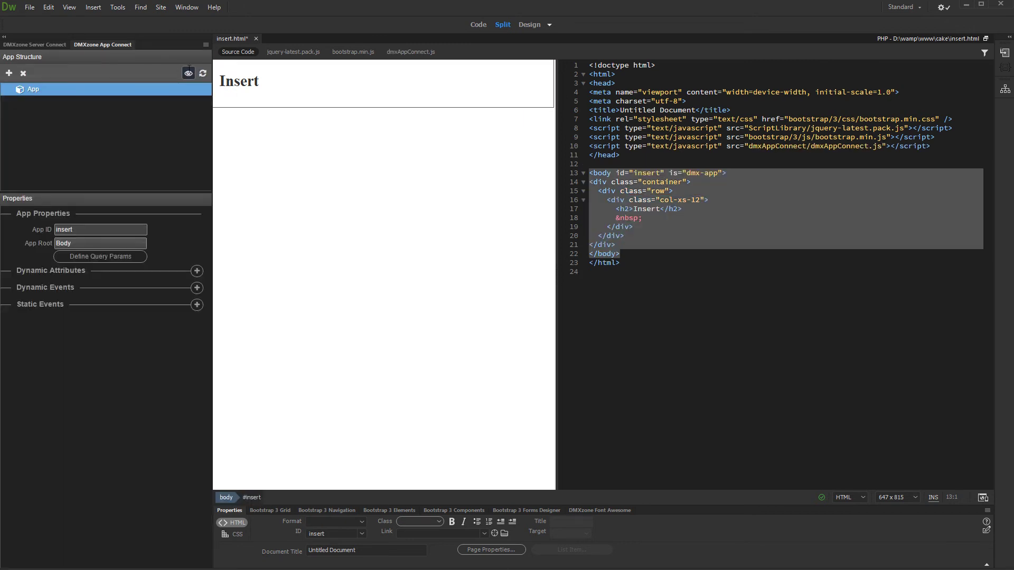
click(235, 105)
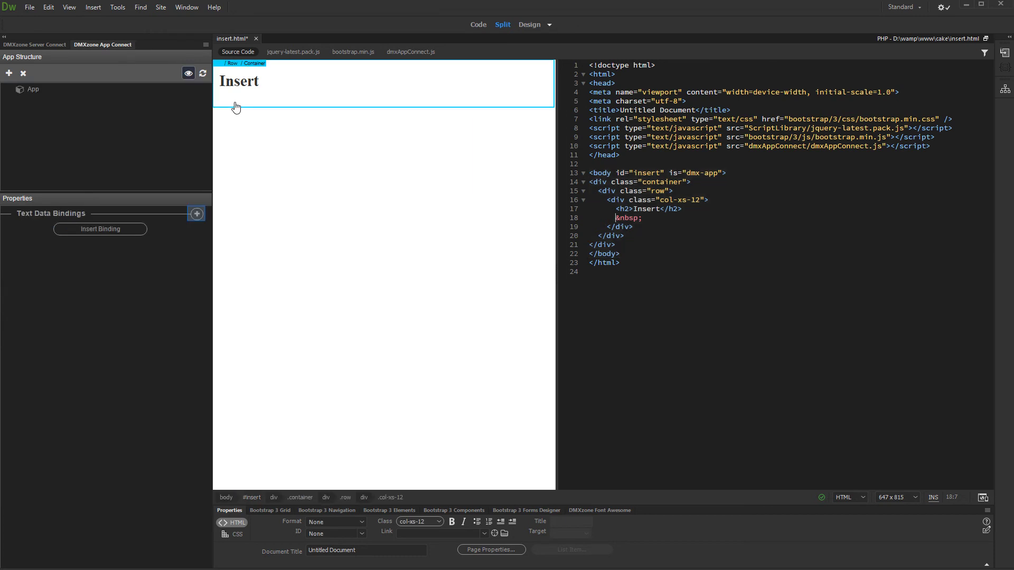
Launch the Bootstrap 3 Form Generator from the component list.
click(196, 215)
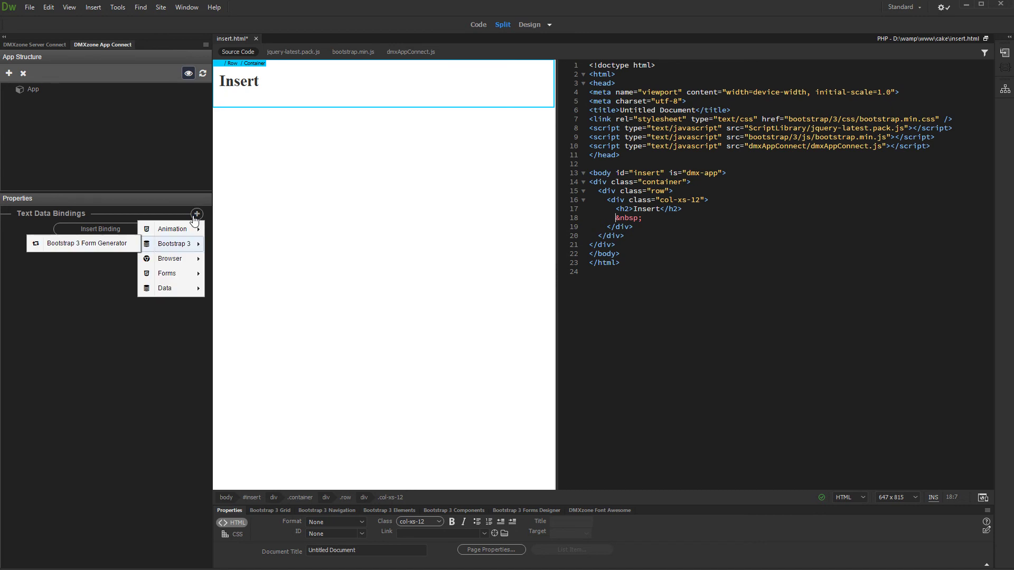
click(107, 252)
click(107, 247)
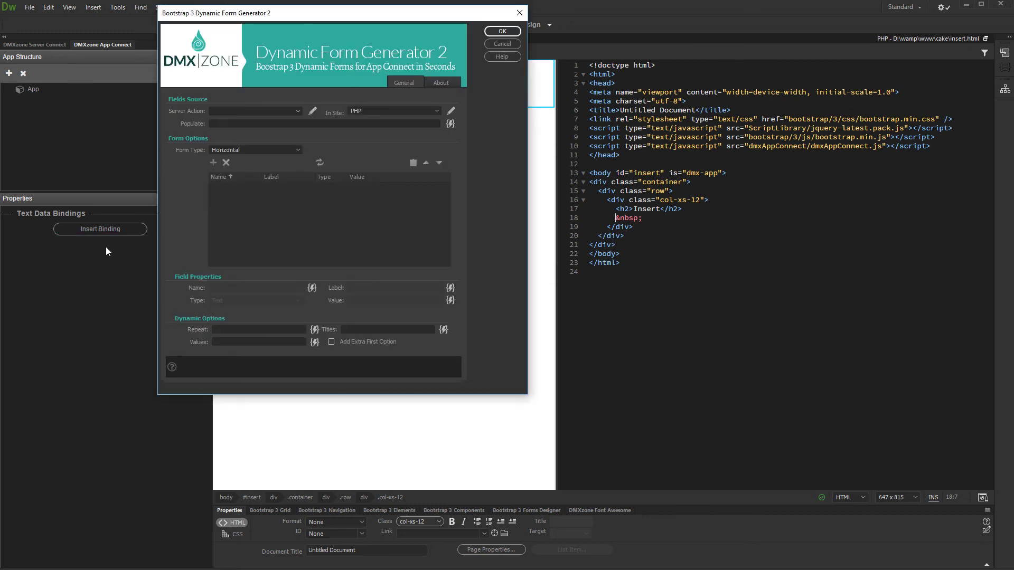
Bind the form to the Insert action and make the info field a Textarea.
click(273, 109)
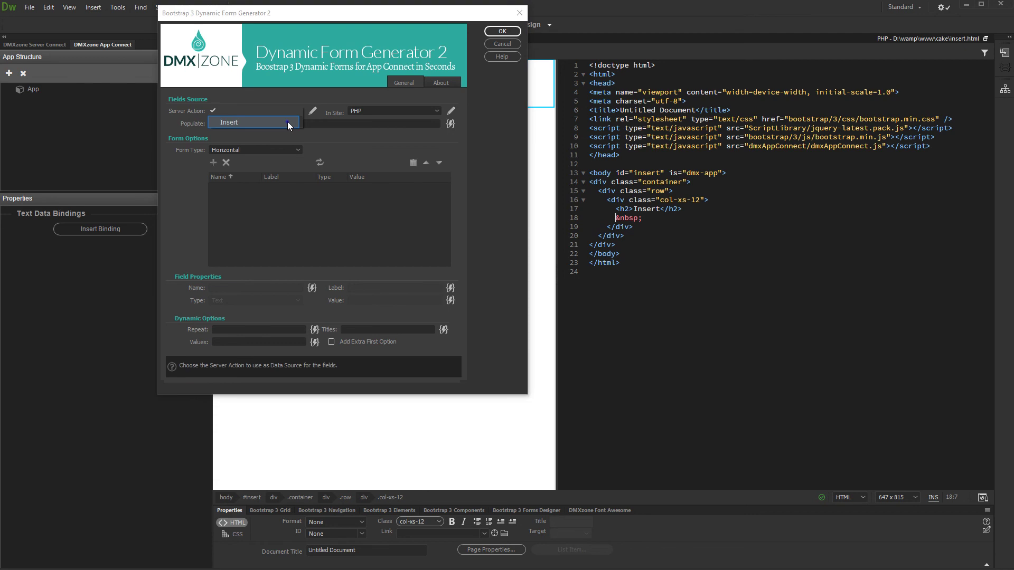
click(287, 123)
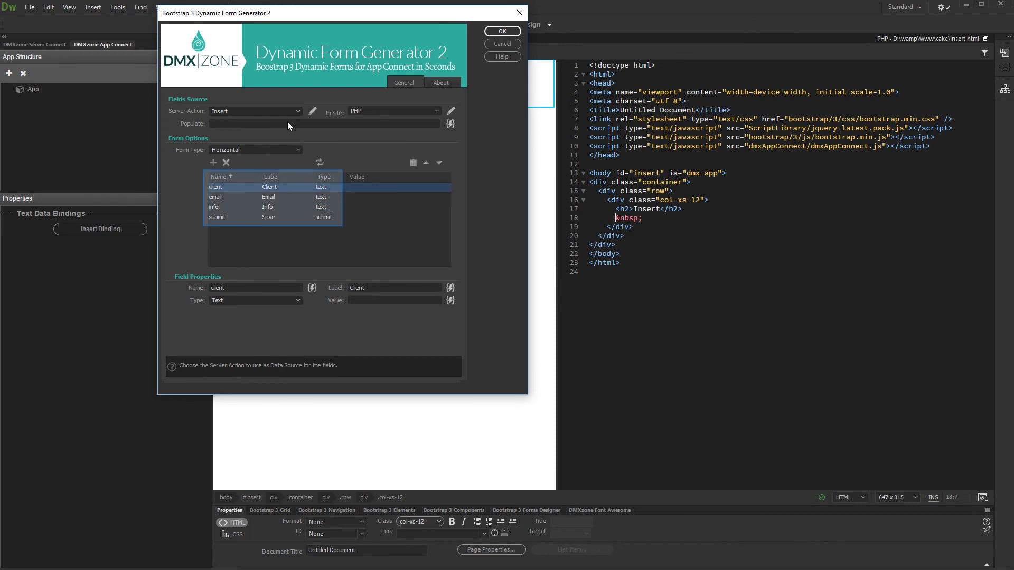
click(276, 205)
click(287, 305)
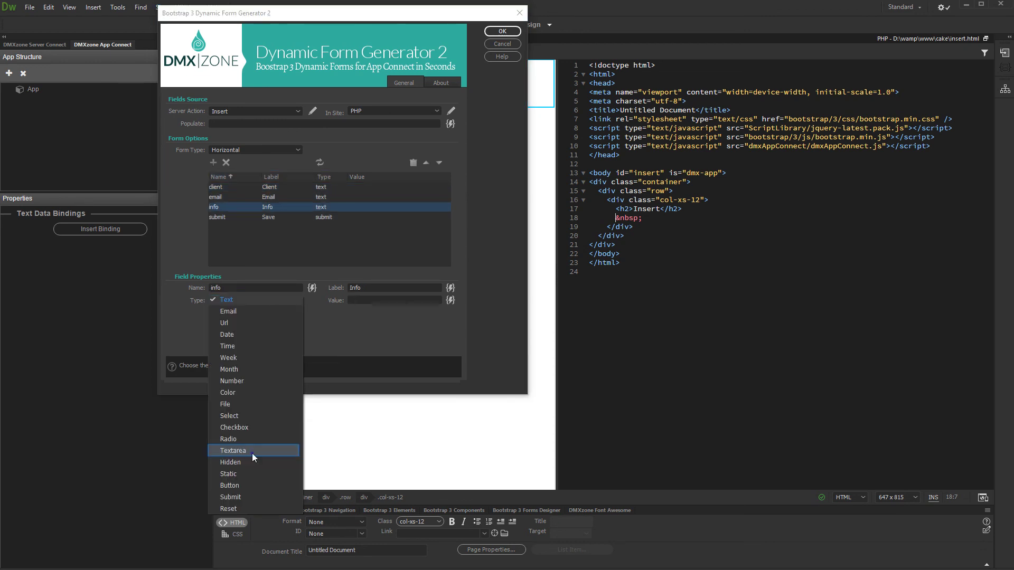
click(252, 453)
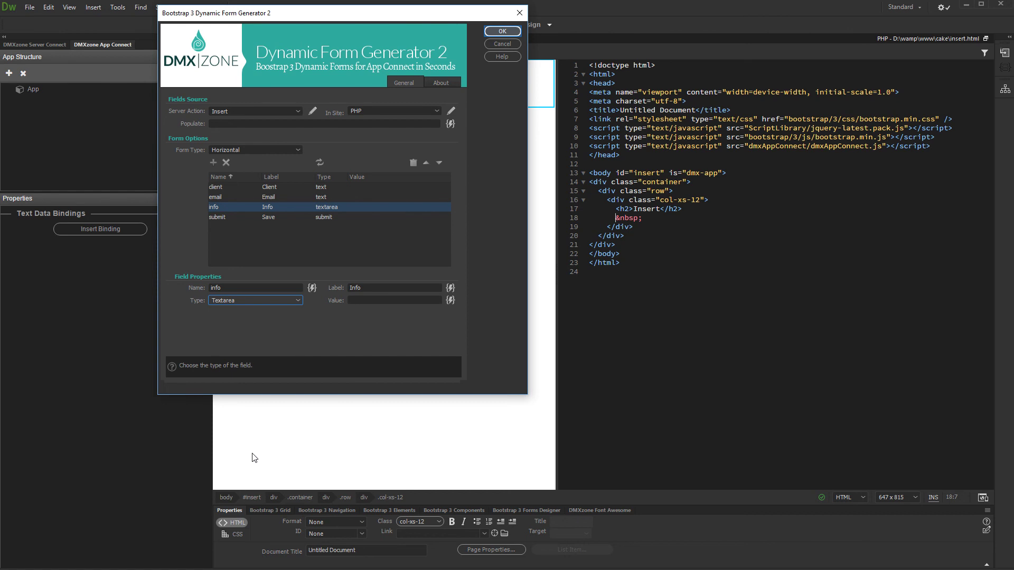
Generate the form with Client, Email, Info textarea and Submit on the page.
click(506, 37)
click(506, 36)
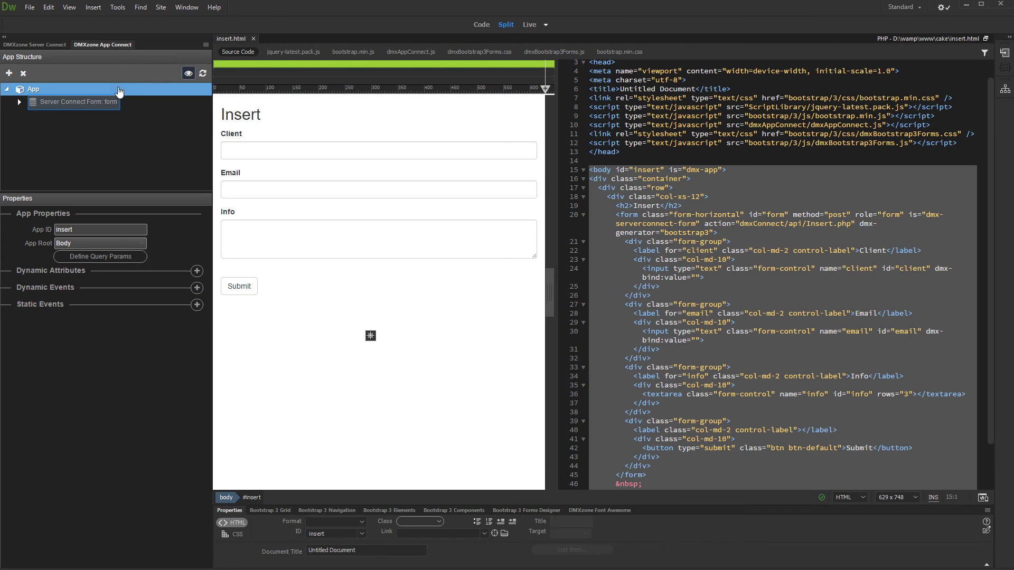
Select the Server Connect form in App Structure and rerun its input fields generator.
click(112, 107)
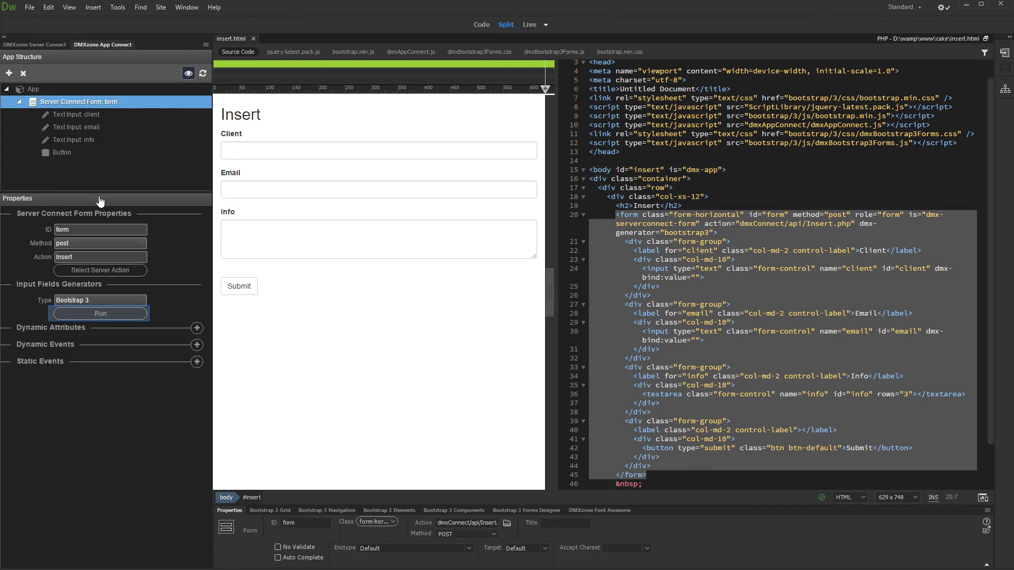
click(101, 313)
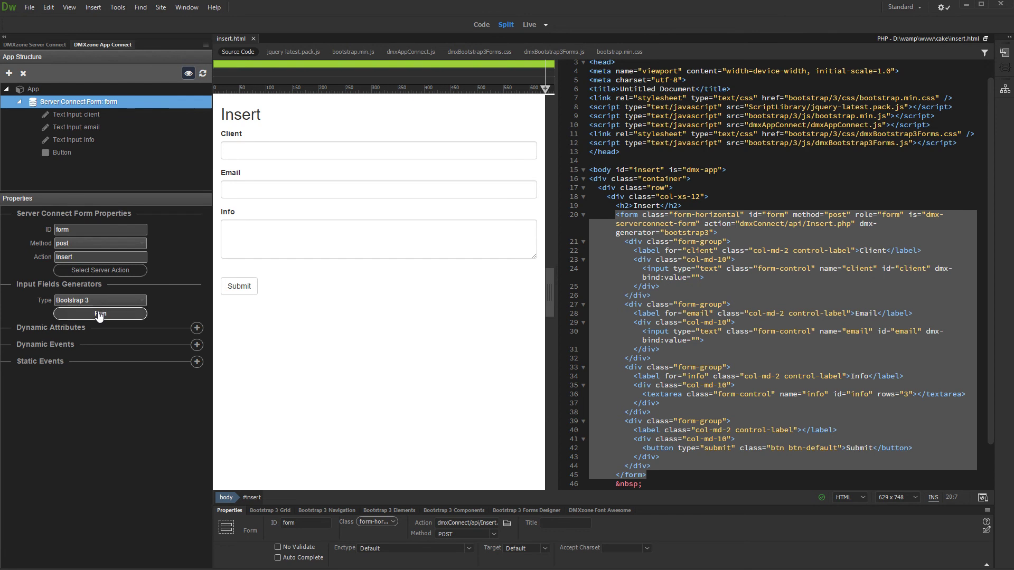